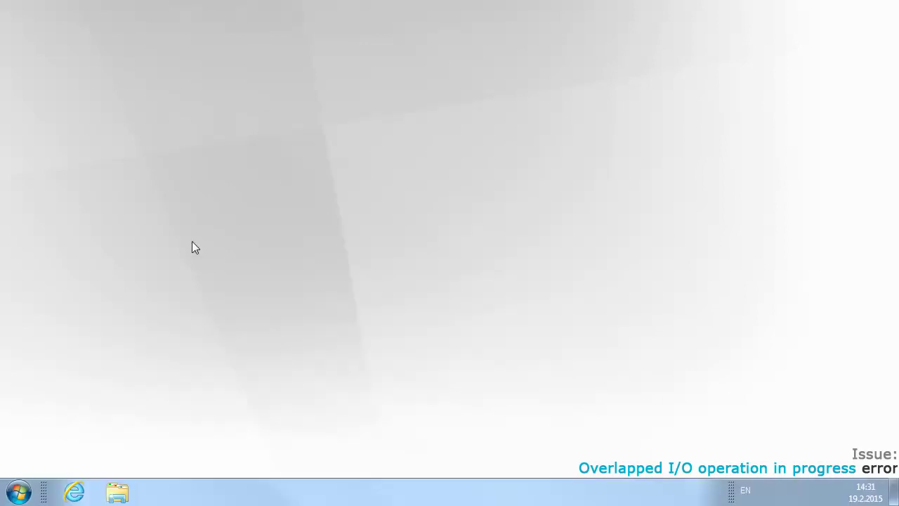
Step: Install the 7 important updates from Windows Update and restart the computer to complete them
{"action": "left_click", "coordinate": [19, 493]}
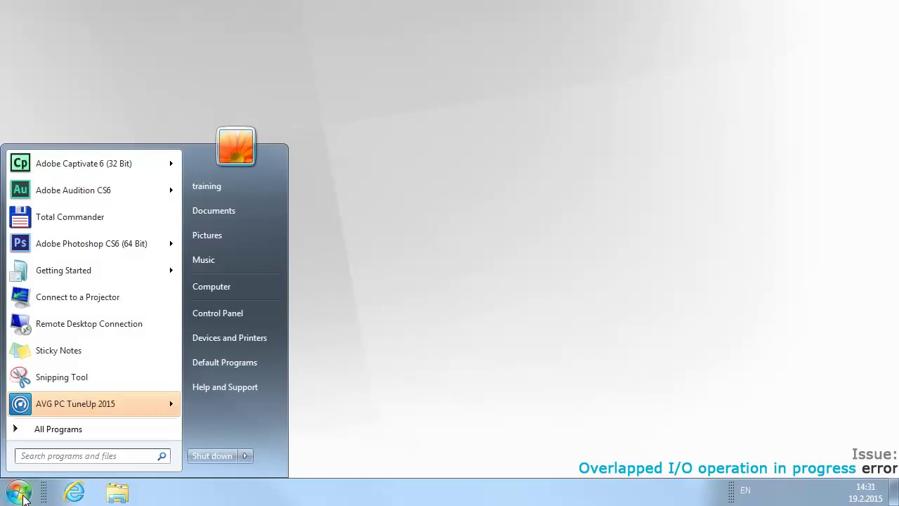
{"action": "left_click", "coordinate": [52, 431]}
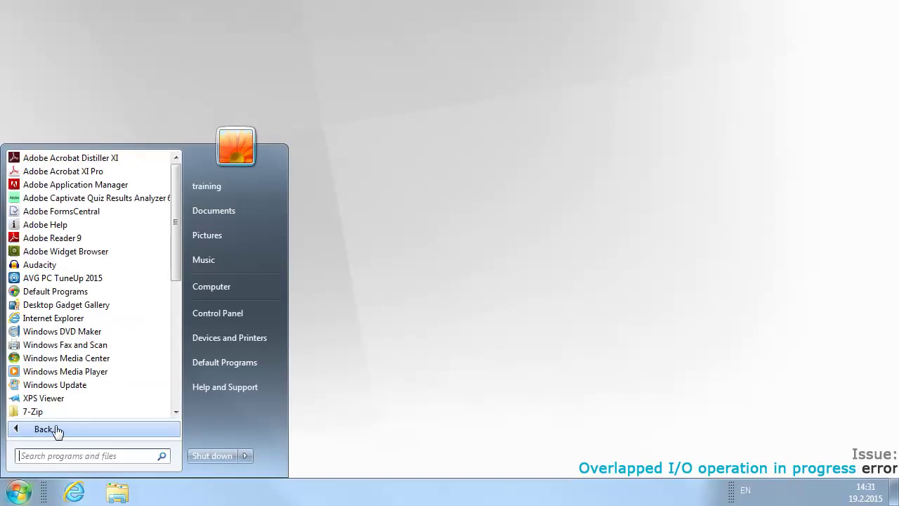
{"action": "left_click", "coordinate": [60, 385]}
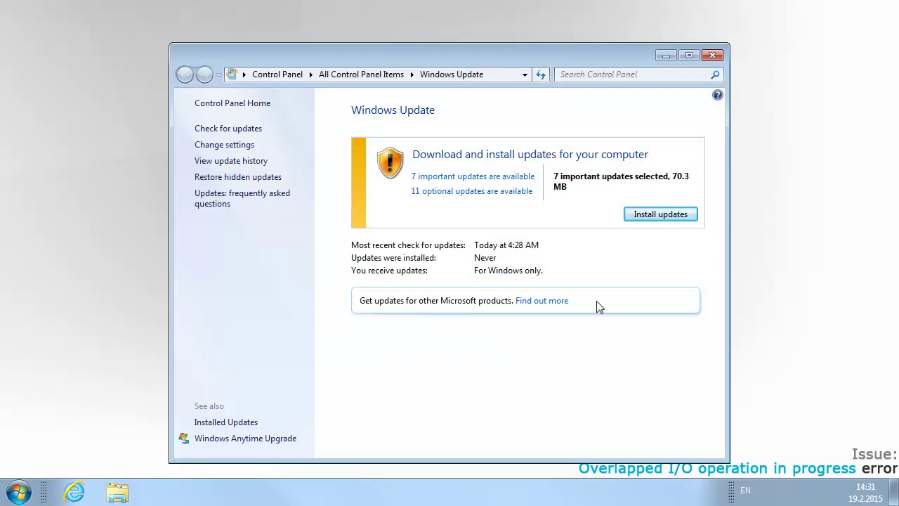
{"action": "left_click", "coordinate": [653, 215]}
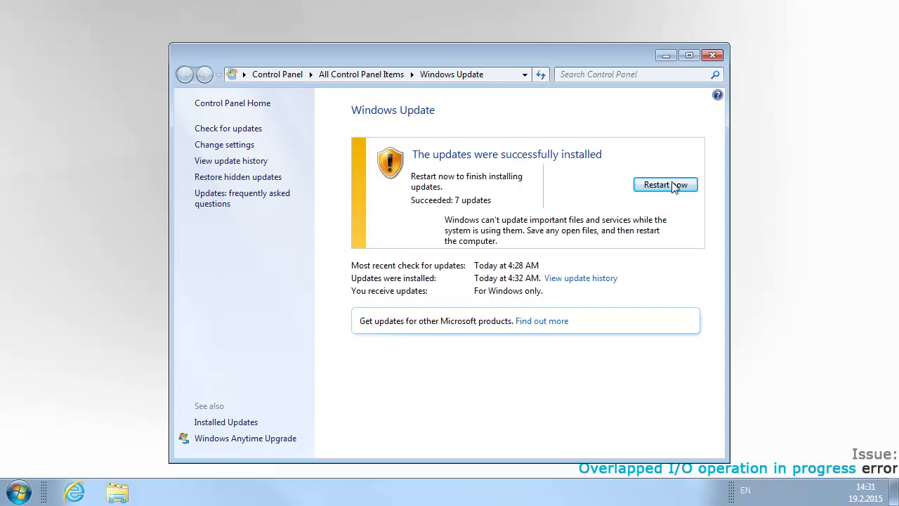
{"action": "left_click", "coordinate": [665, 185]}
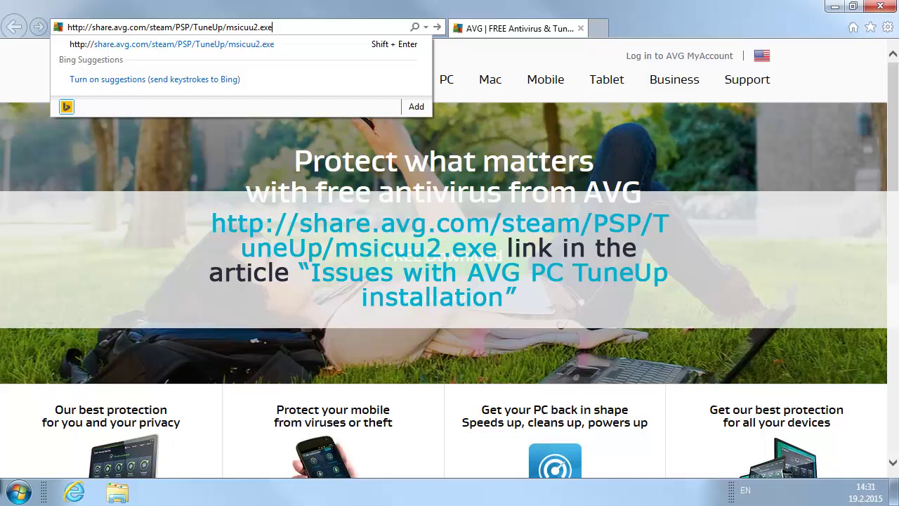
Step: Download msicuu2.exe from the AVG address into the Desktop folder, then close Internet Explorer
{"action": "key", "text": "Return"}
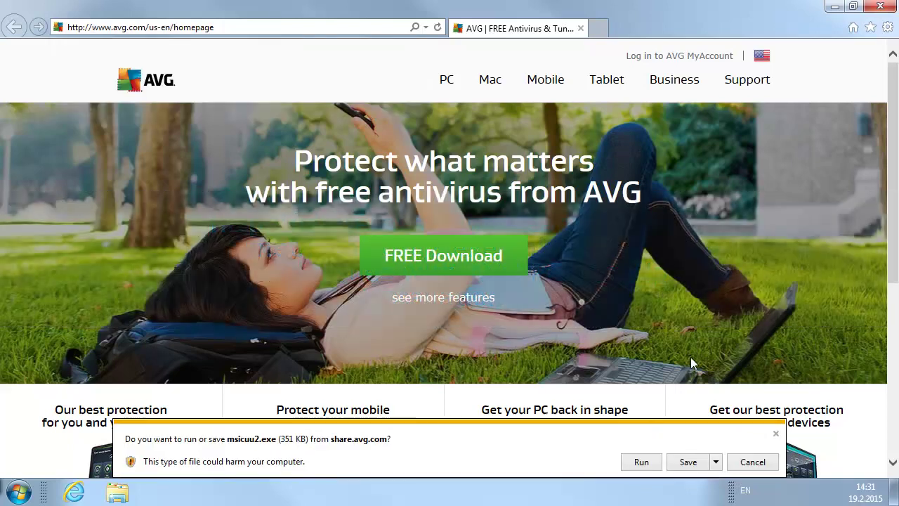
{"action": "left_click", "coordinate": [716, 461]}
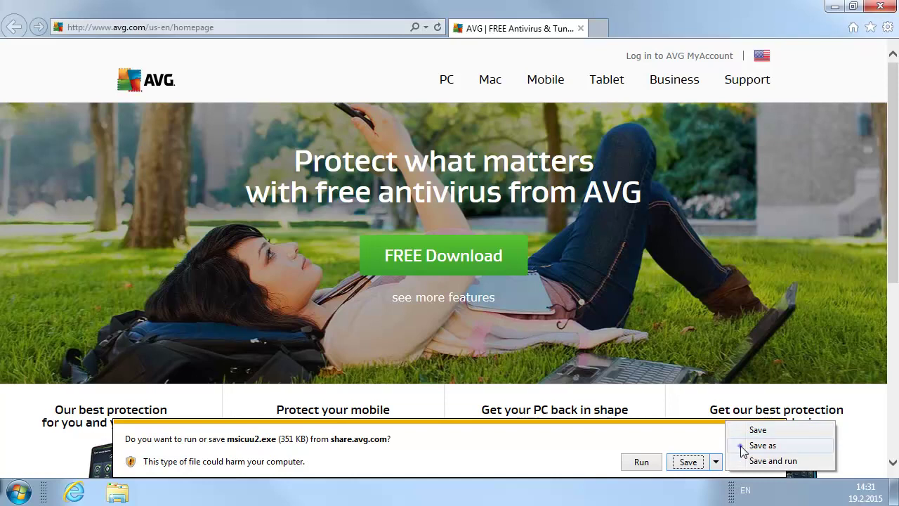
{"action": "left_click", "coordinate": [743, 450]}
{"action": "left_click", "coordinate": [253, 161]}
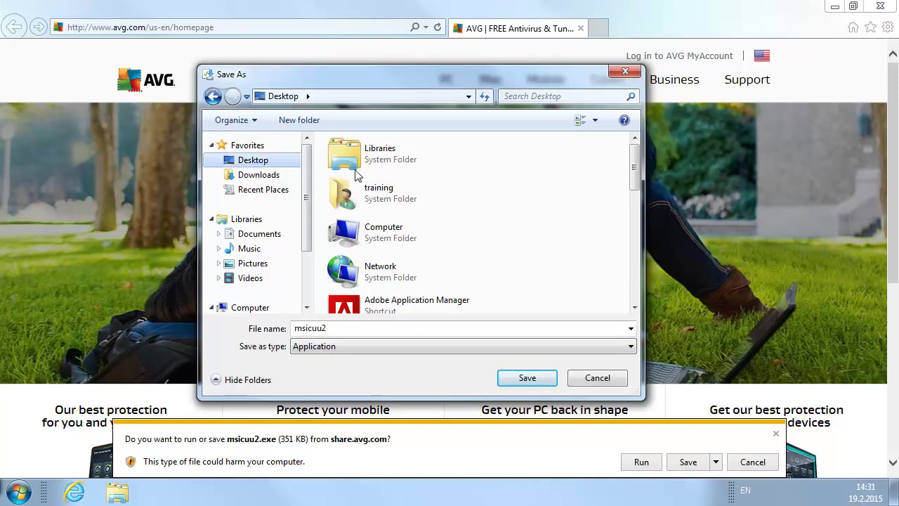
{"action": "left_click", "coordinate": [527, 380]}
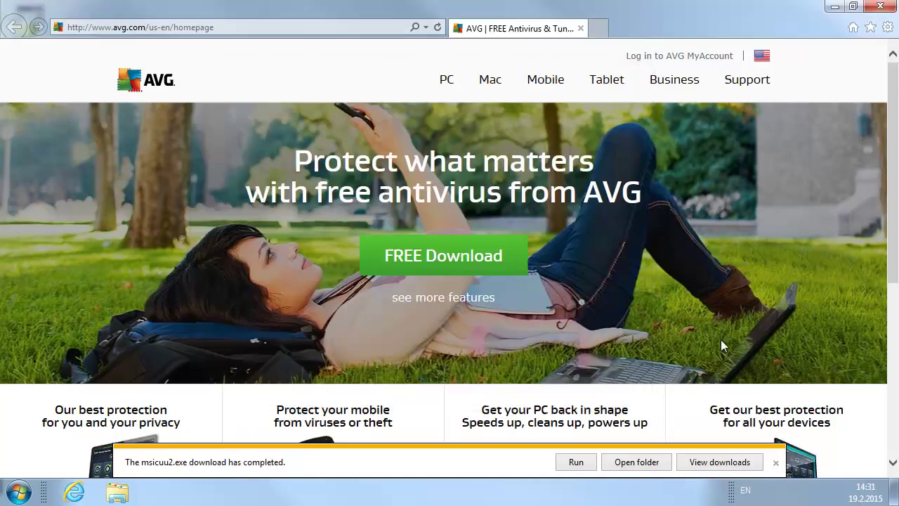
{"action": "left_click", "coordinate": [877, 10]}
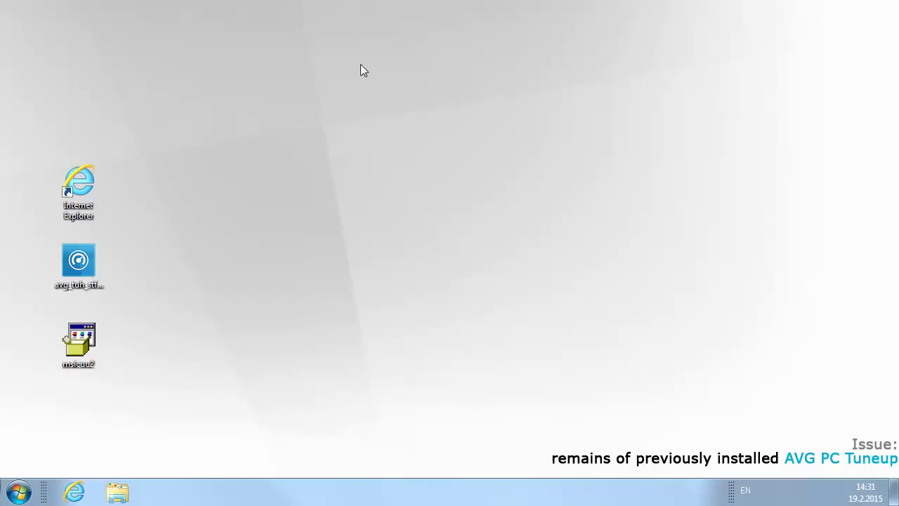
Step: Run msicuu2 from the desktop, accept the license, and install Windows Installer Clean Up to completion
{"action": "double_click", "coordinate": [92, 342]}
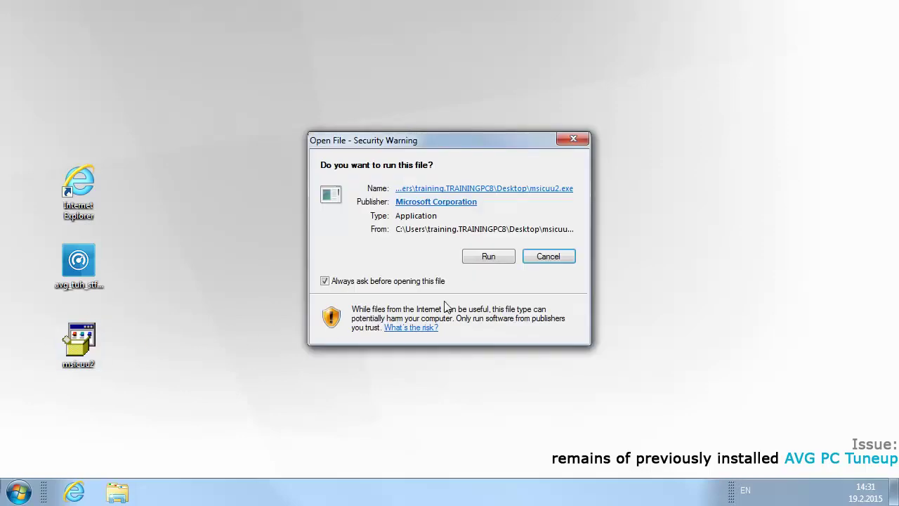
{"action": "left_click", "coordinate": [490, 257]}
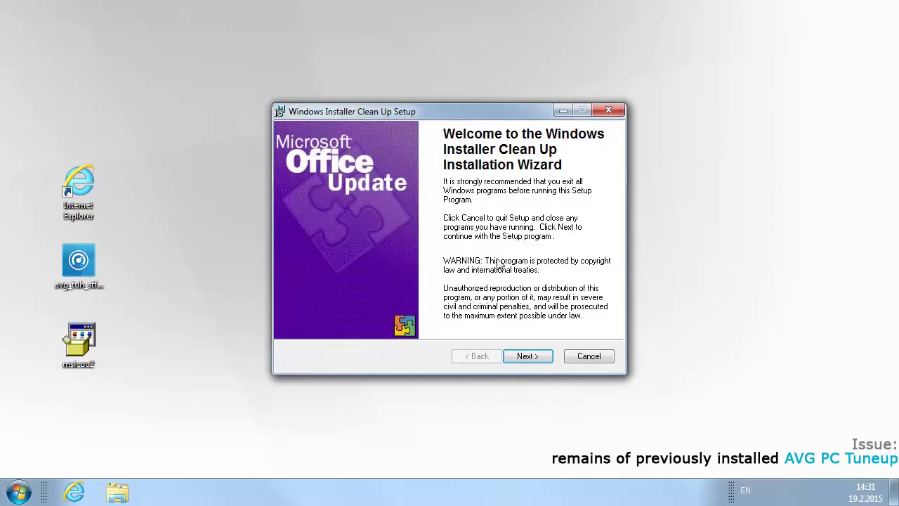
{"action": "left_click", "coordinate": [535, 356]}
{"action": "left_click", "coordinate": [392, 318]}
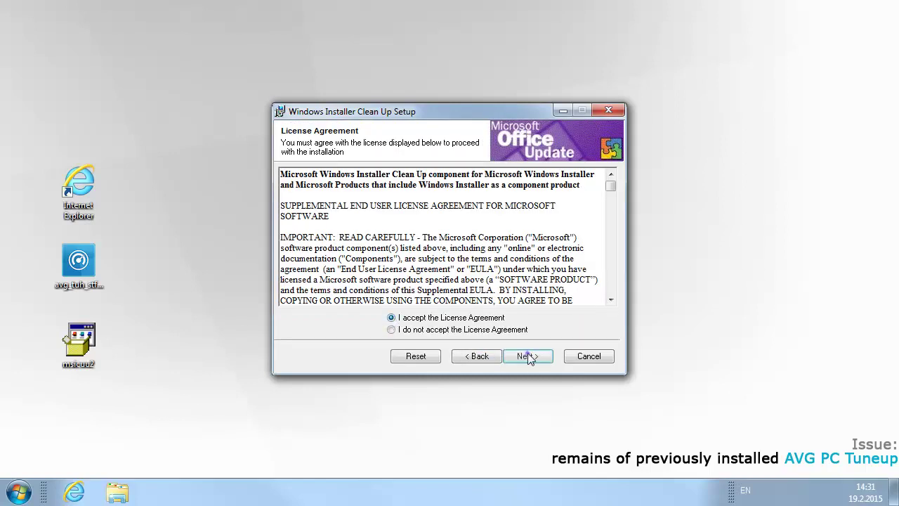
{"action": "left_click", "coordinate": [528, 357]}
{"action": "left_click", "coordinate": [529, 356]}
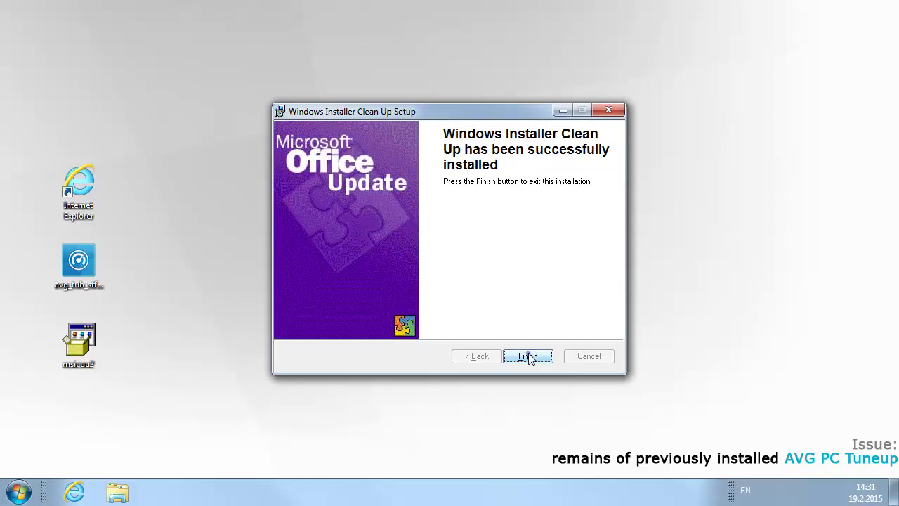
{"action": "left_click", "coordinate": [529, 356]}
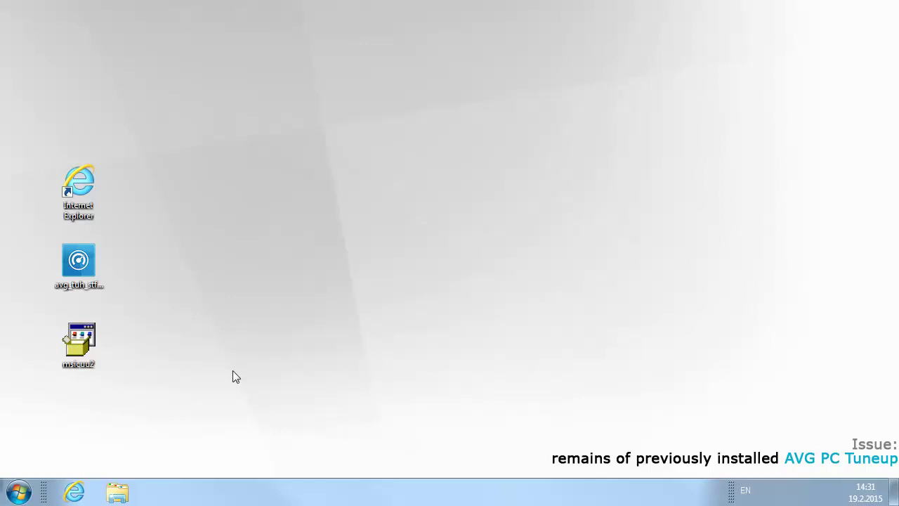
Step: Launch Windows Install Clean Up, remove both AVG PC TuneUp 2015 entries, and exit it
{"action": "left_click", "coordinate": [19, 491]}
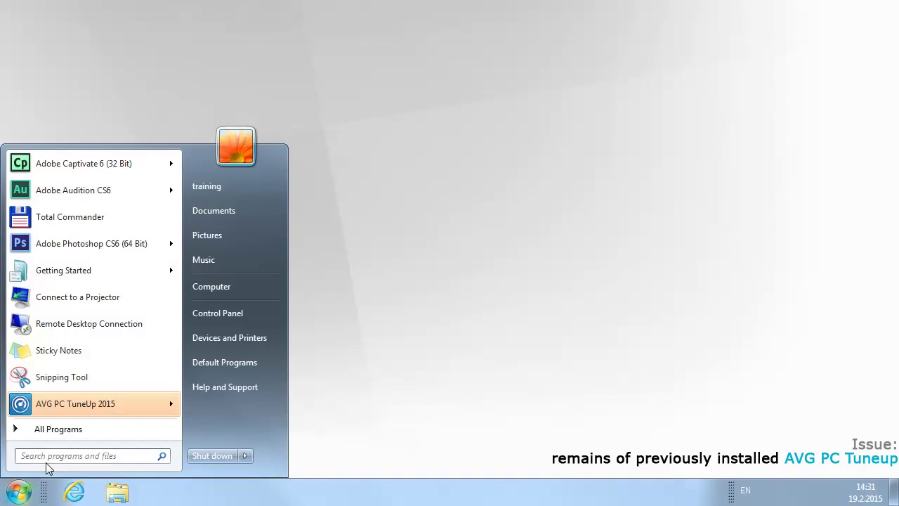
{"action": "left_click", "coordinate": [51, 431]}
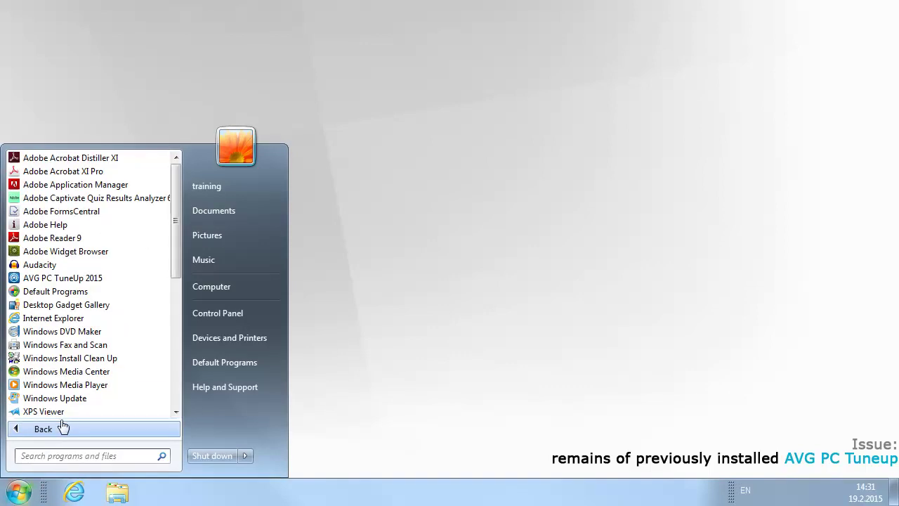
{"action": "left_click", "coordinate": [71, 362]}
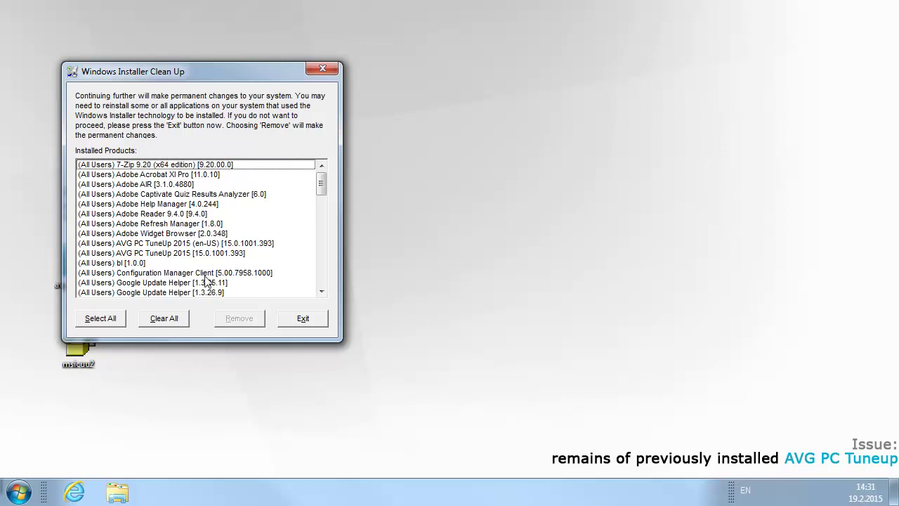
{"action": "left_click", "coordinate": [208, 244]}
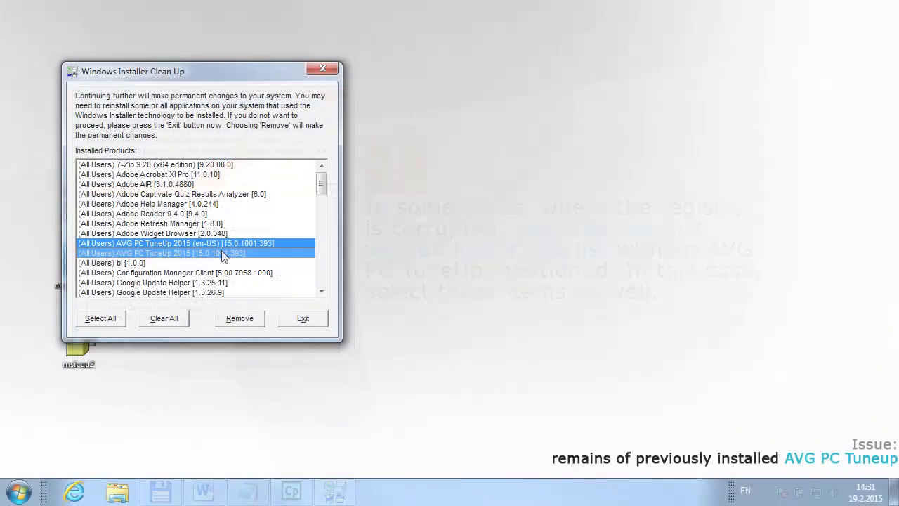
{"action": "left_click", "coordinate": [239, 320]}
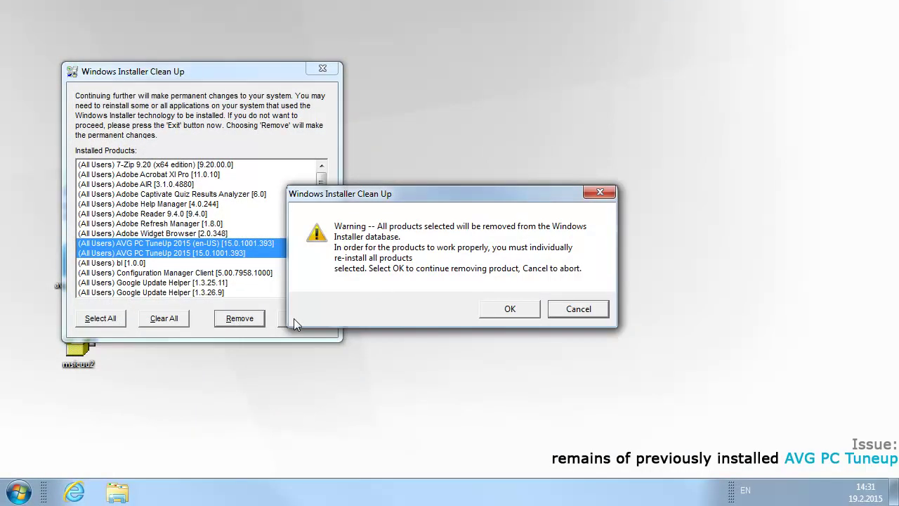
{"action": "left_click", "coordinate": [508, 310]}
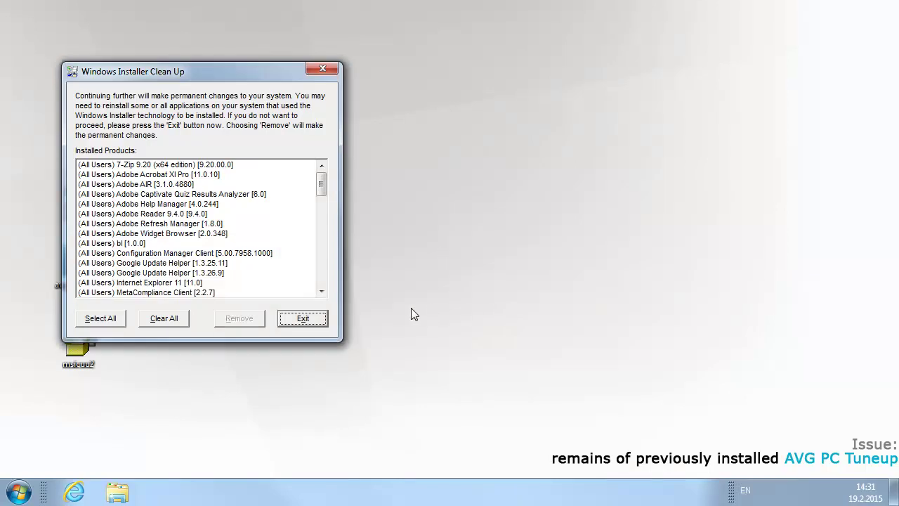
{"action": "left_click", "coordinate": [303, 319]}
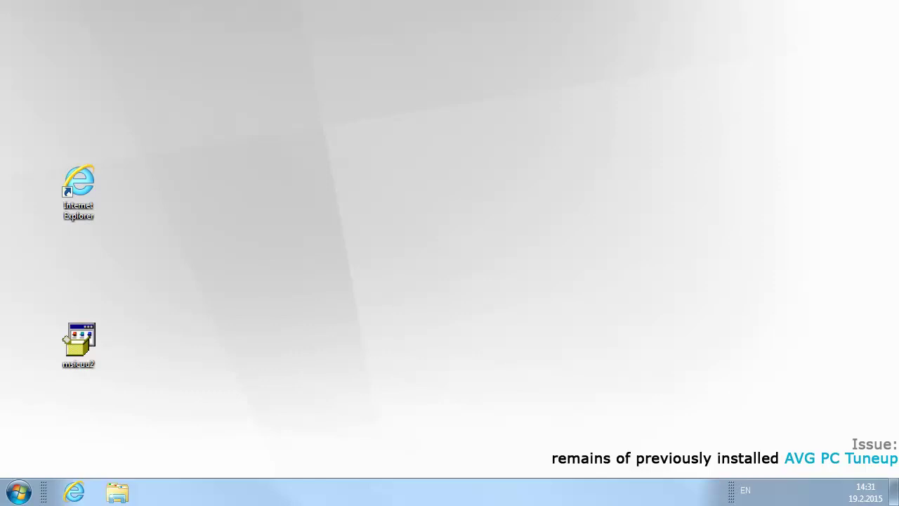
Step: Launch Internet Explorer from its desktop icon
{"action": "double_click", "coordinate": [78, 184]}
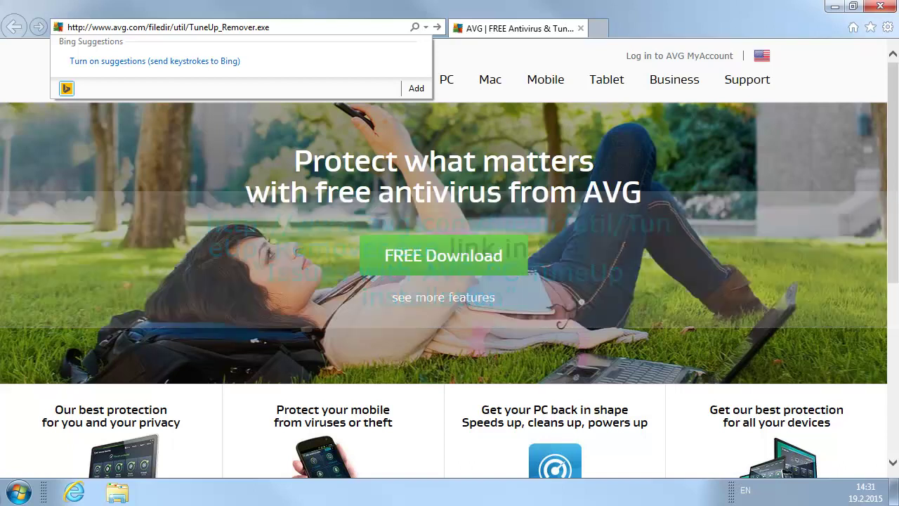
Step: Download TuneUp_Remover.exe into the Desktop folder, then close Internet Explorer
{"action": "key", "text": "Return"}
{"action": "left_click", "coordinate": [715, 462]}
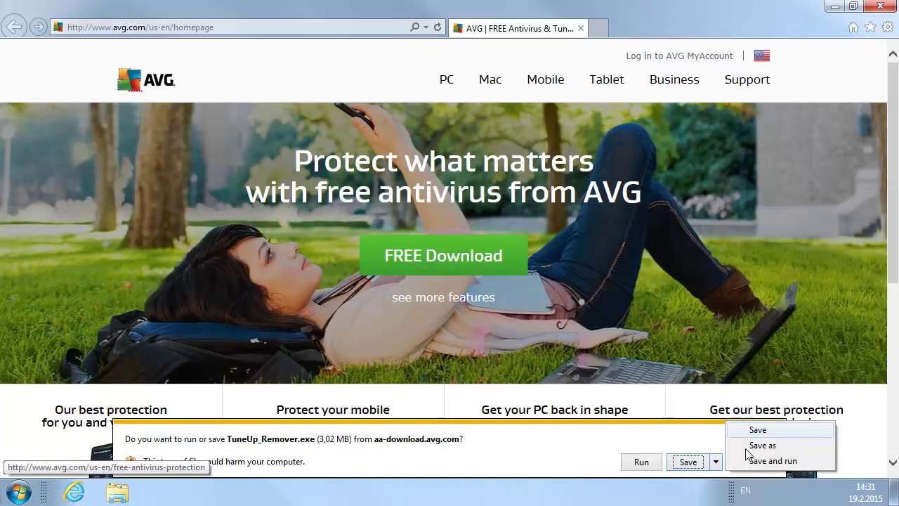
{"action": "left_click", "coordinate": [746, 443]}
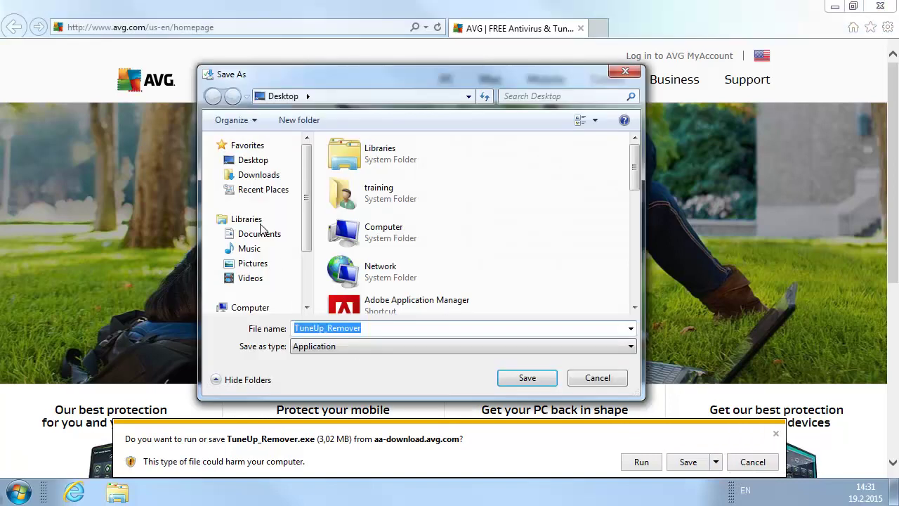
{"action": "left_click", "coordinate": [254, 161]}
{"action": "left_click", "coordinate": [527, 378]}
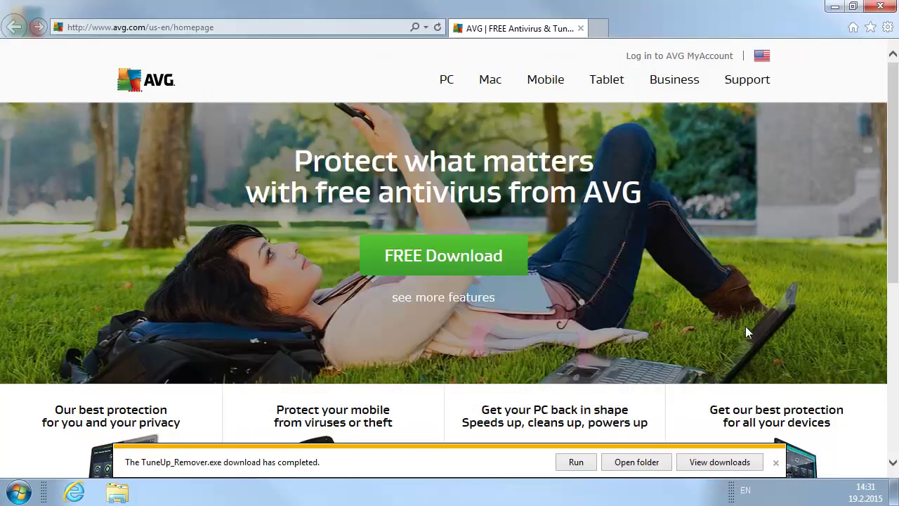
{"action": "left_click", "coordinate": [886, 10]}
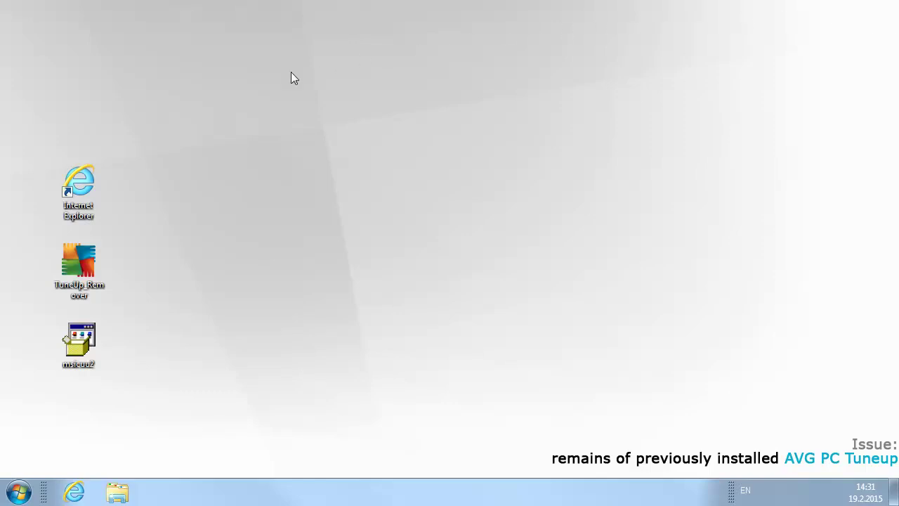
Step: Run TuneUp_Remover.exe from the desktop, accept its license, and continue to begin removal
{"action": "double_click", "coordinate": [87, 265]}
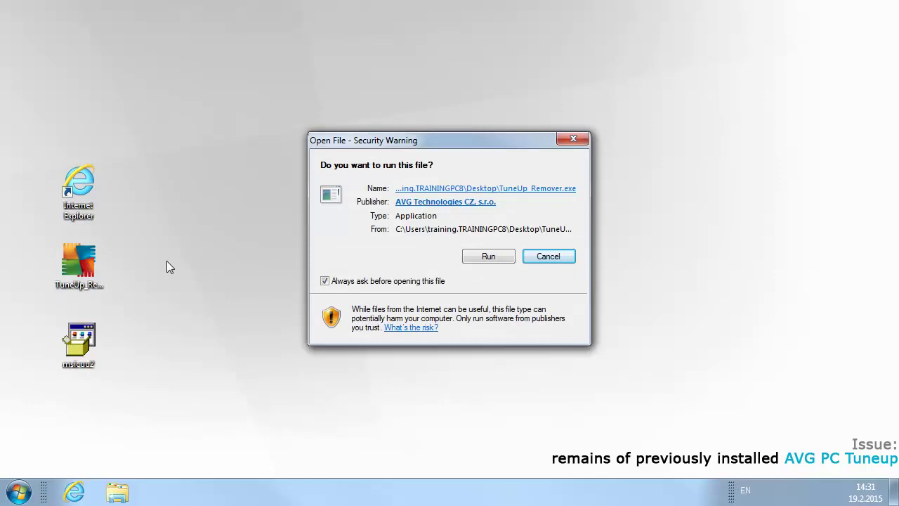
{"action": "left_click", "coordinate": [479, 260]}
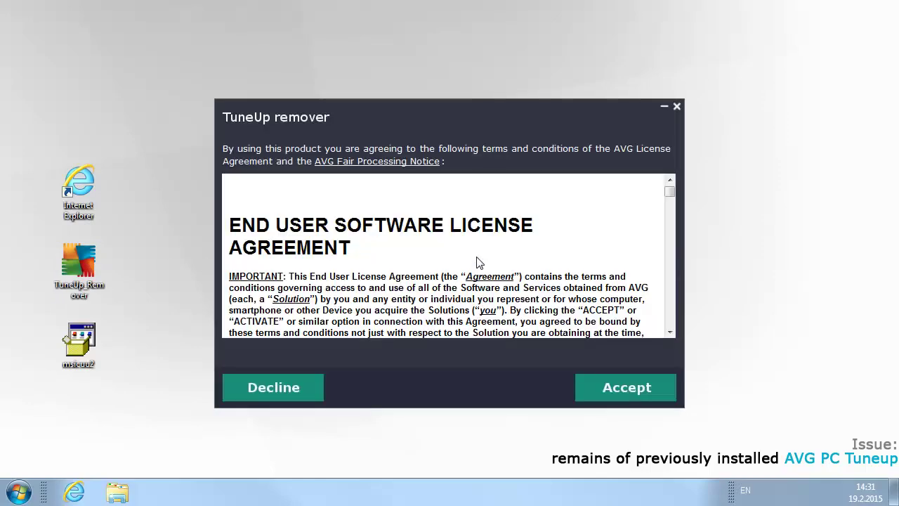
{"action": "left_click", "coordinate": [631, 386]}
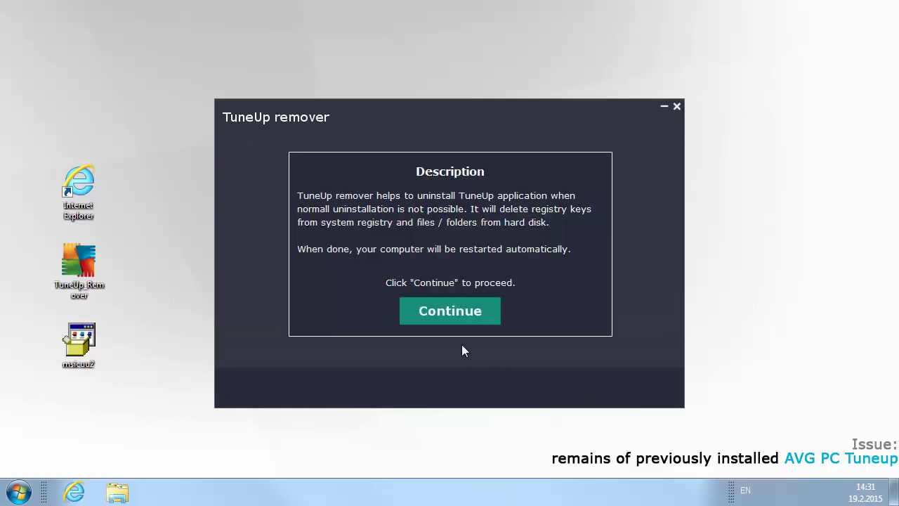
{"action": "left_click", "coordinate": [450, 312]}
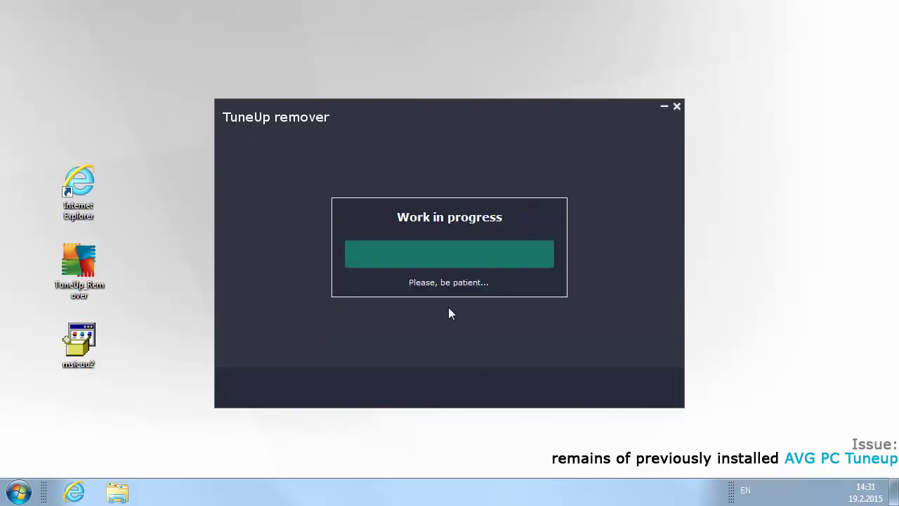